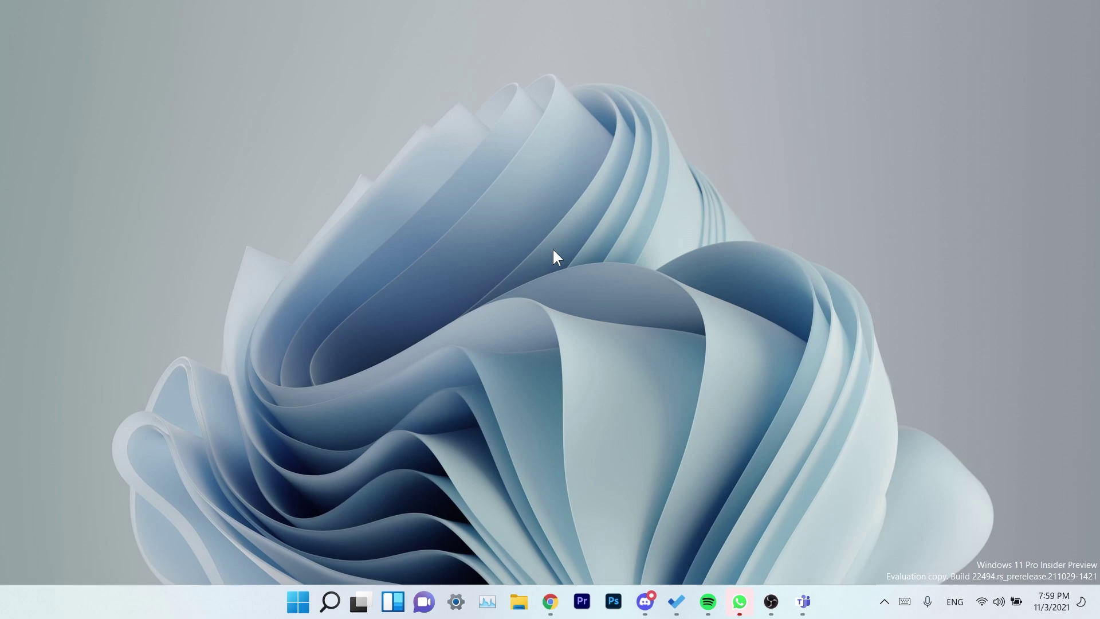
Check the Windows version with winver, then close the About Windows box
key("super")
type("winver")
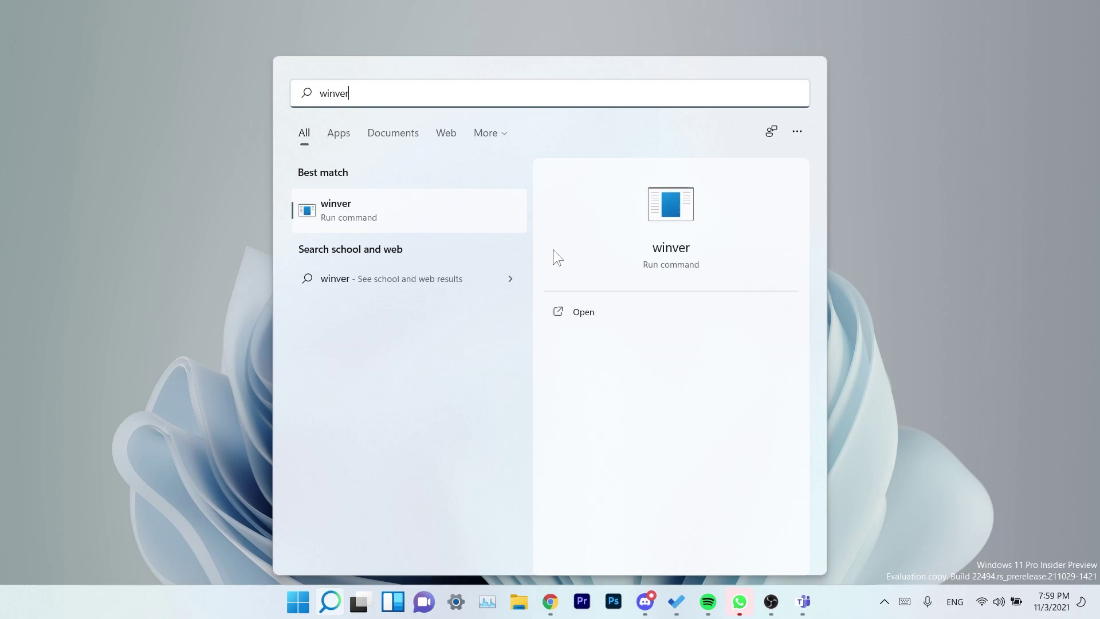
key("Return")
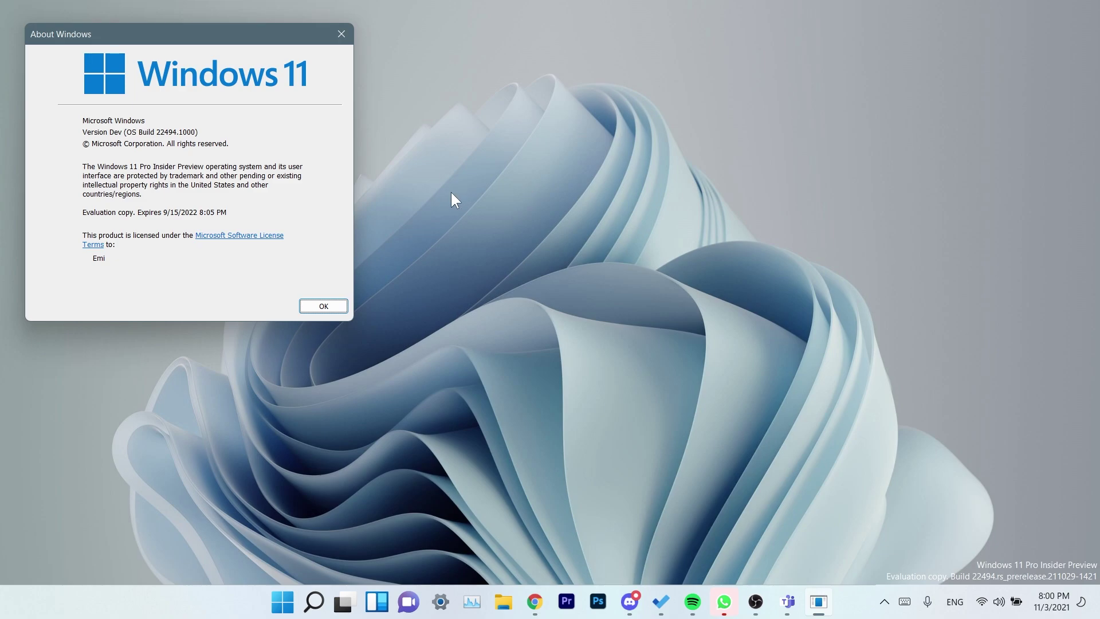
left_click(341, 34)
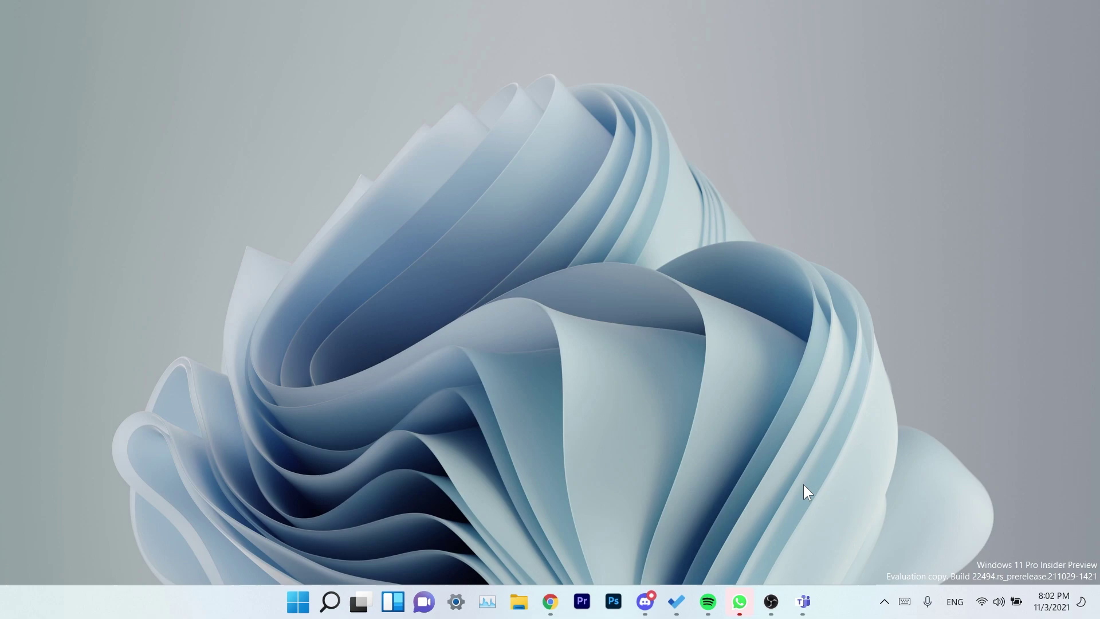
Bring up the Teams call, minimize and restore it, and reveal the microphone users
left_click(808, 596)
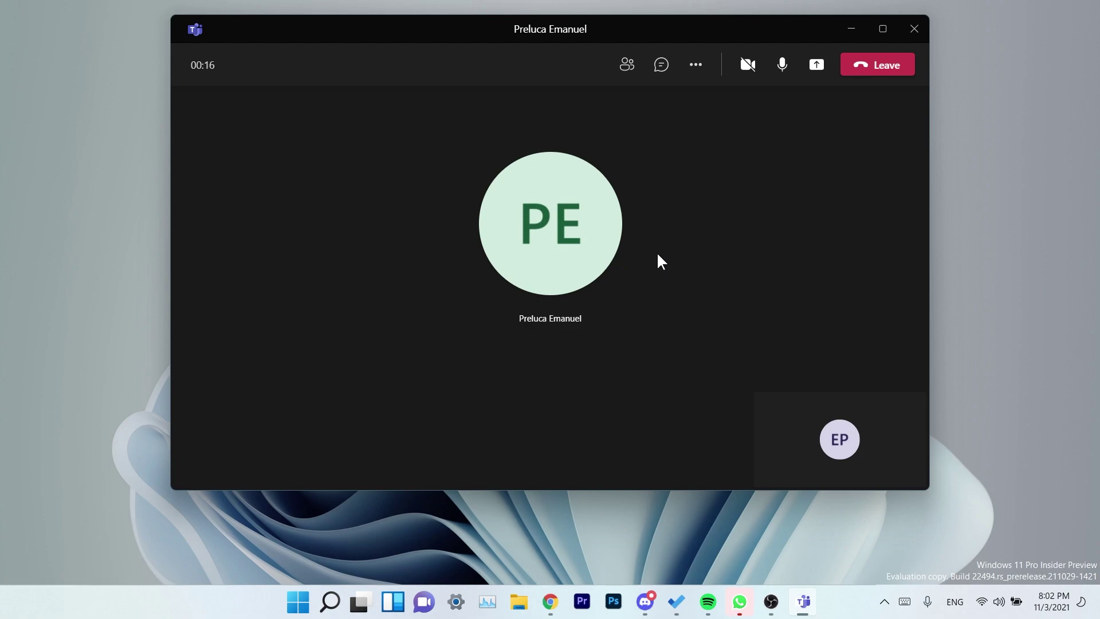
left_click(850, 30)
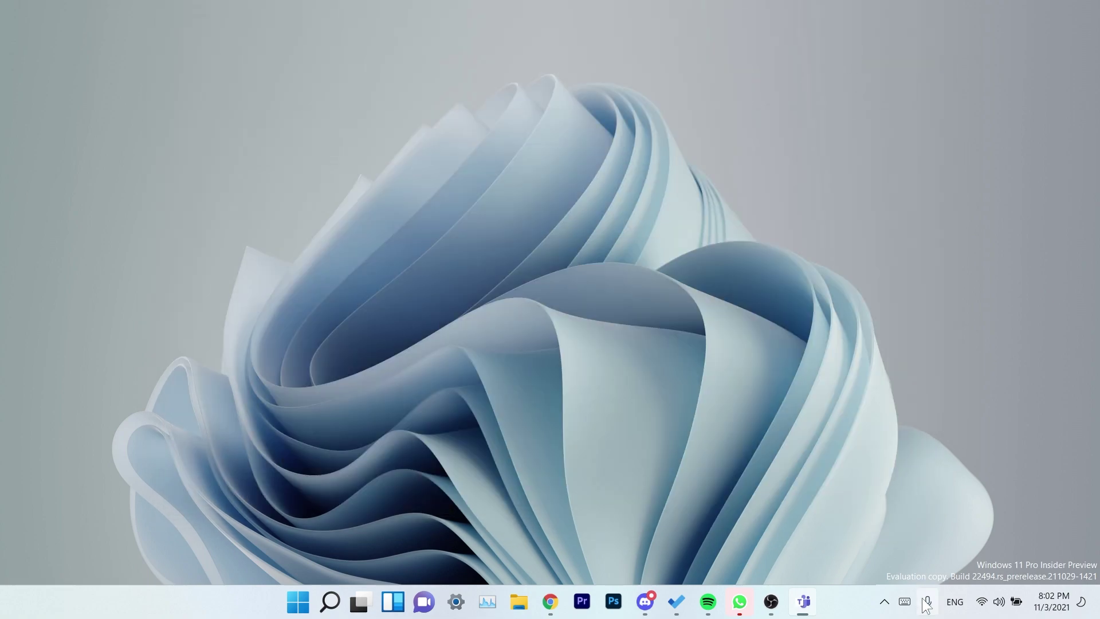
left_click(803, 602)
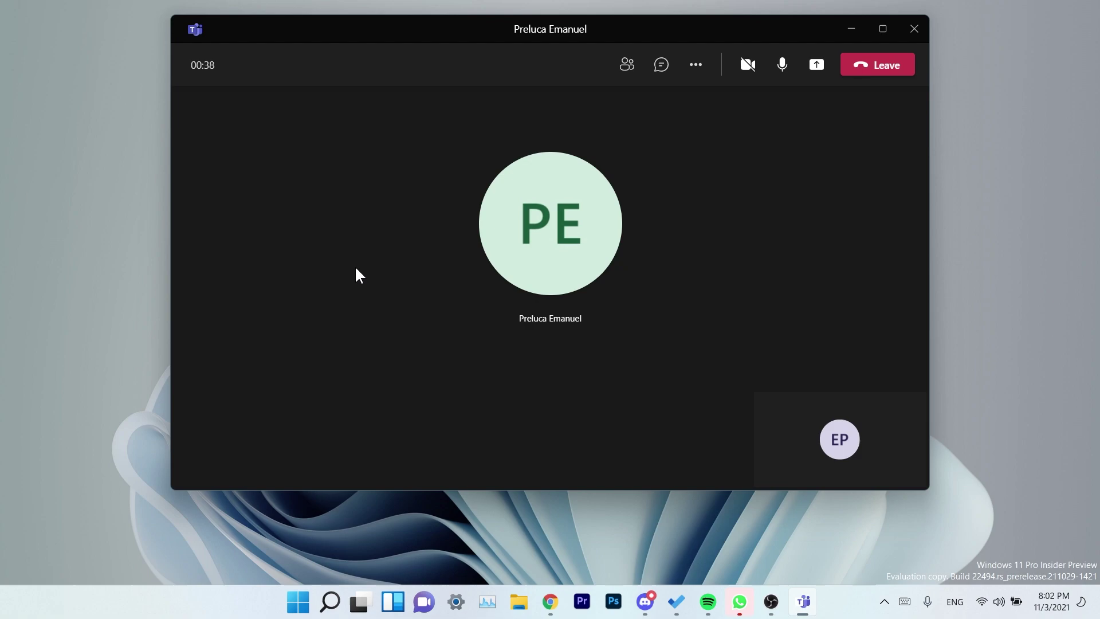
mouse_move(924, 611)
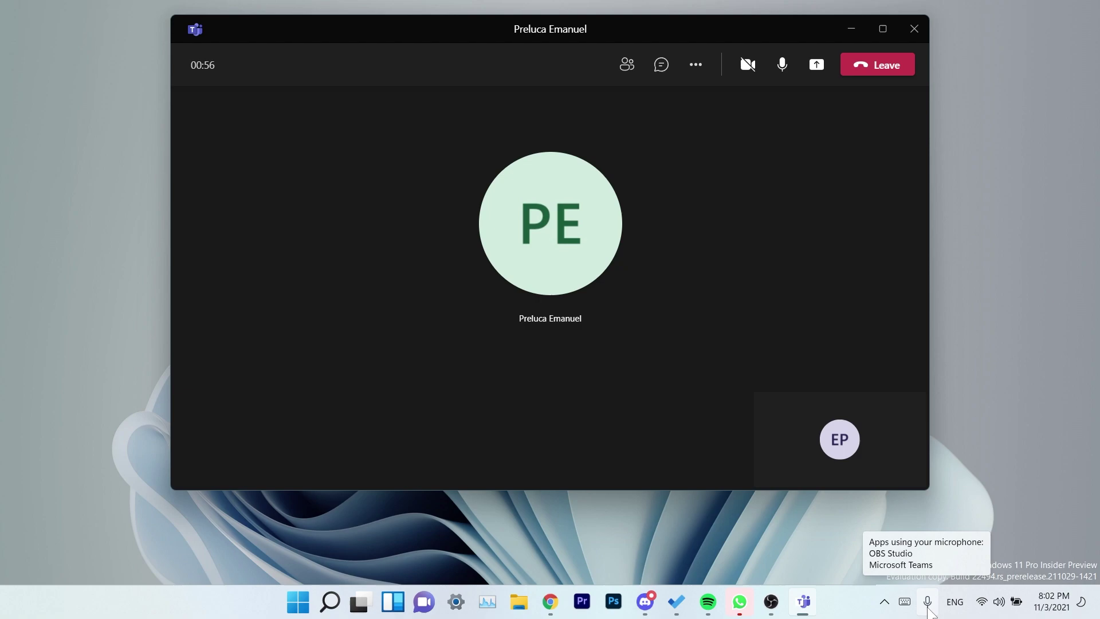
left_click(928, 608)
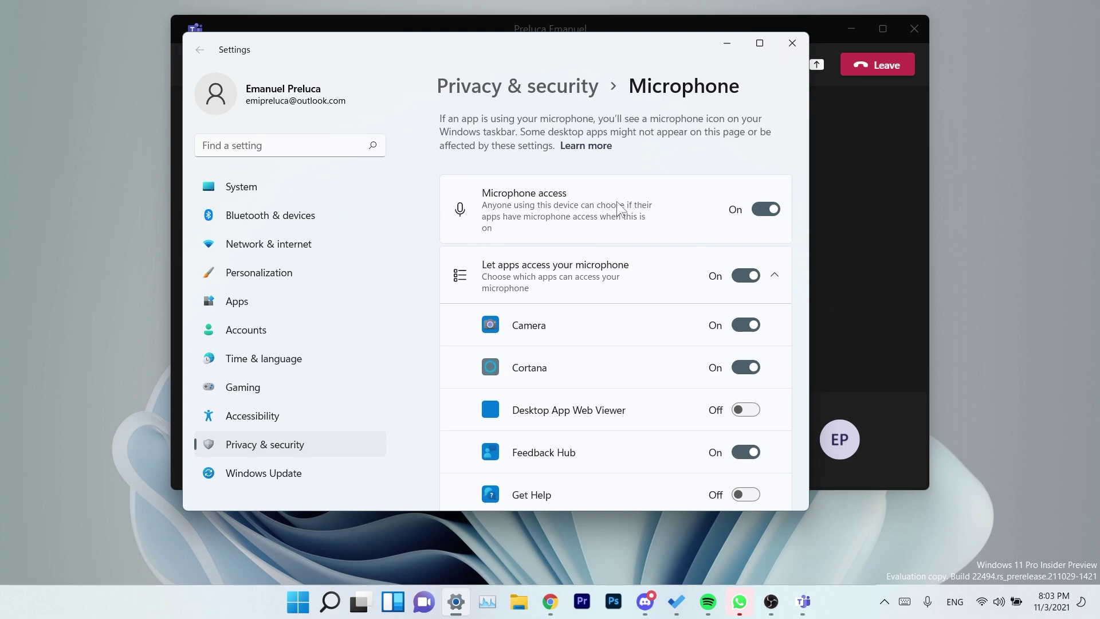
scroll(600, 383, "down", 5)
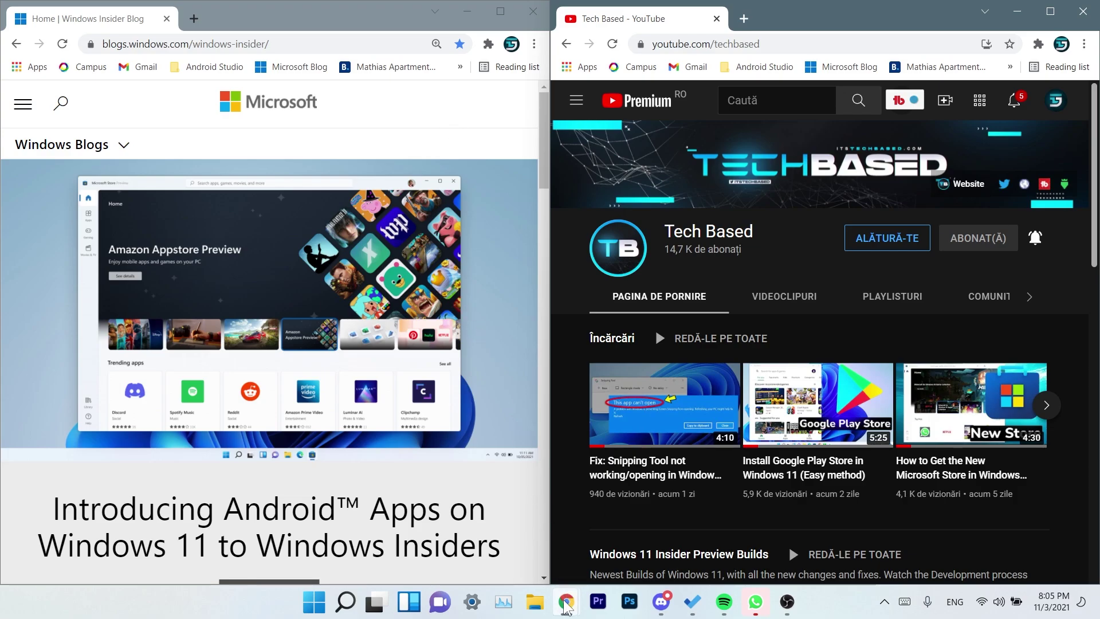
Preview the Chrome windows from the taskbar and switch among open windows with Alt+Tab
mouse_move(565, 606)
key("alt+Tab")
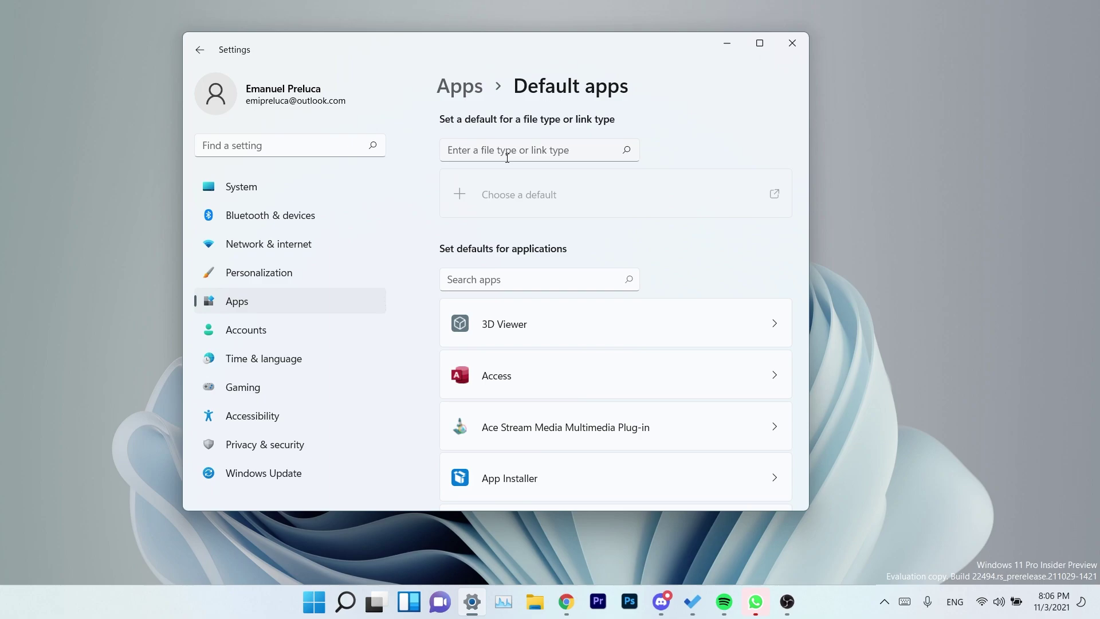
Try txt, mp4 and mov in the Default apps file-type search, then clear it
left_click(507, 158)
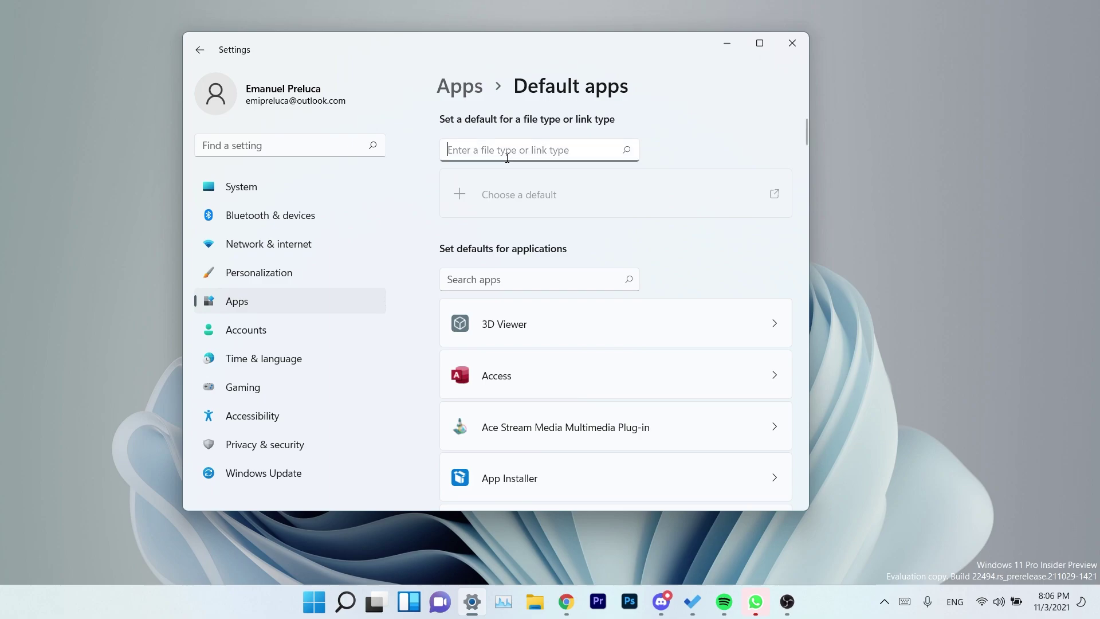
type("txt")
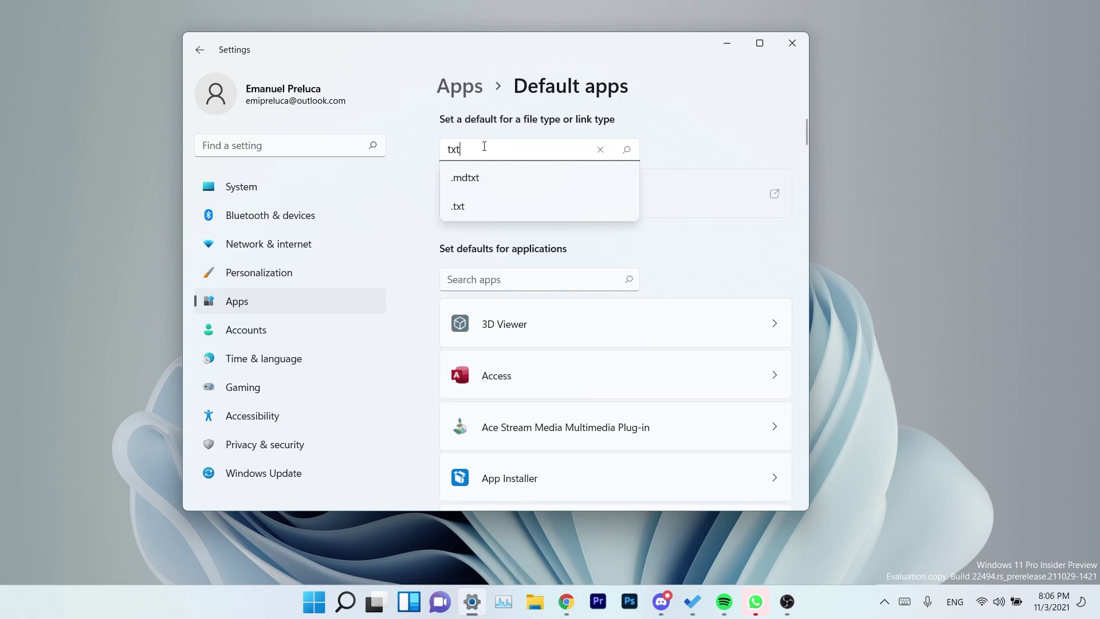
double_click(488, 151)
type("mp4")
key("BackSpace")
key("BackSpace")
key("BackSpace")
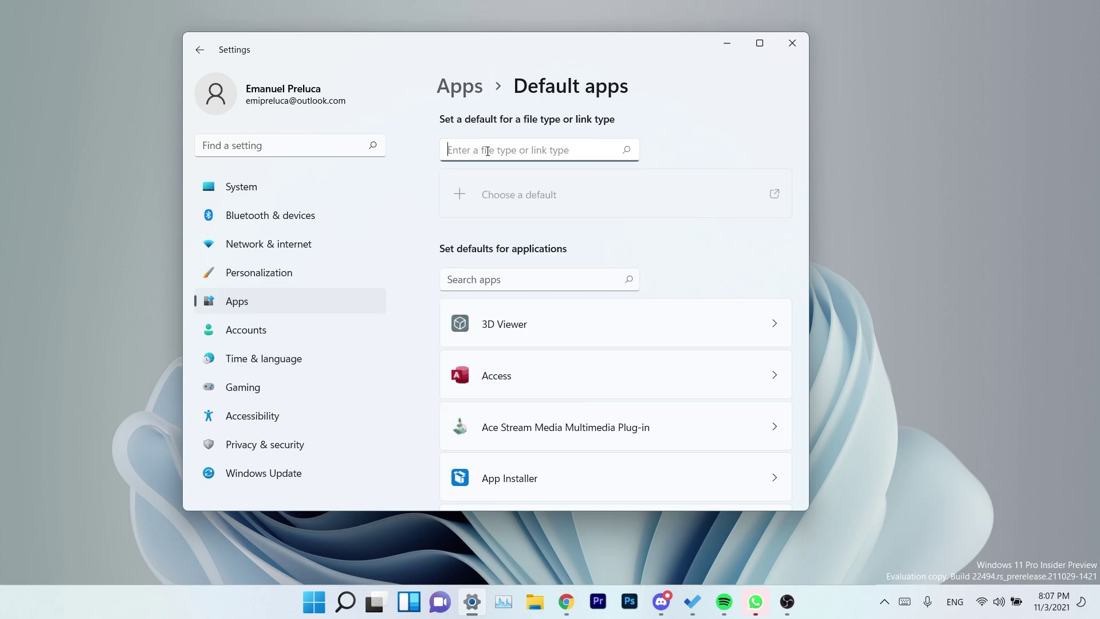
type("mov")
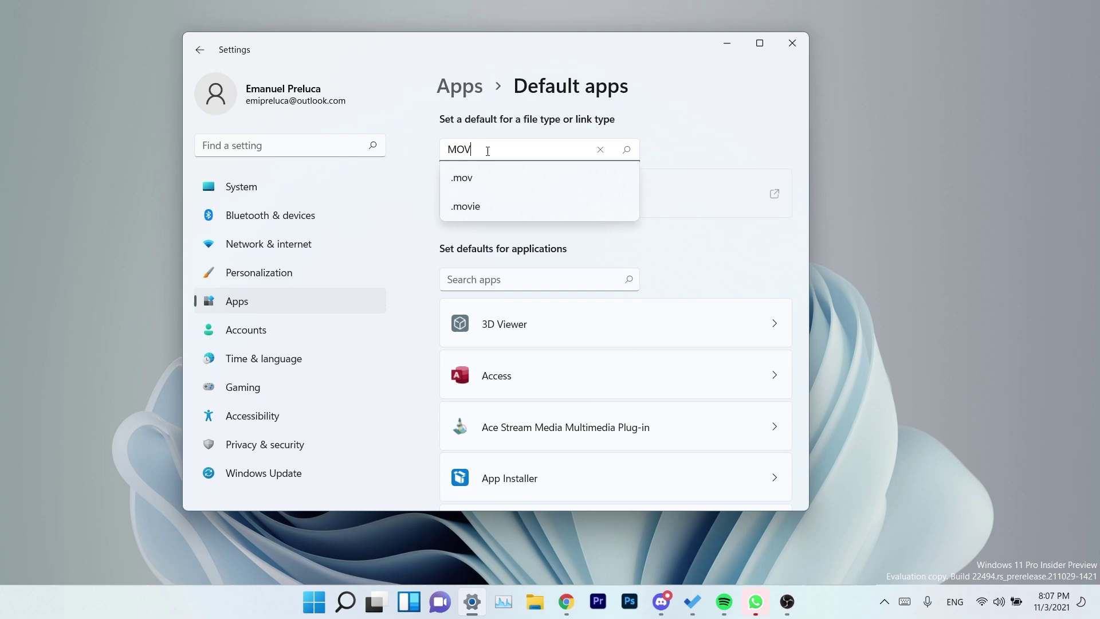
double_click(488, 151)
key("BackSpace")
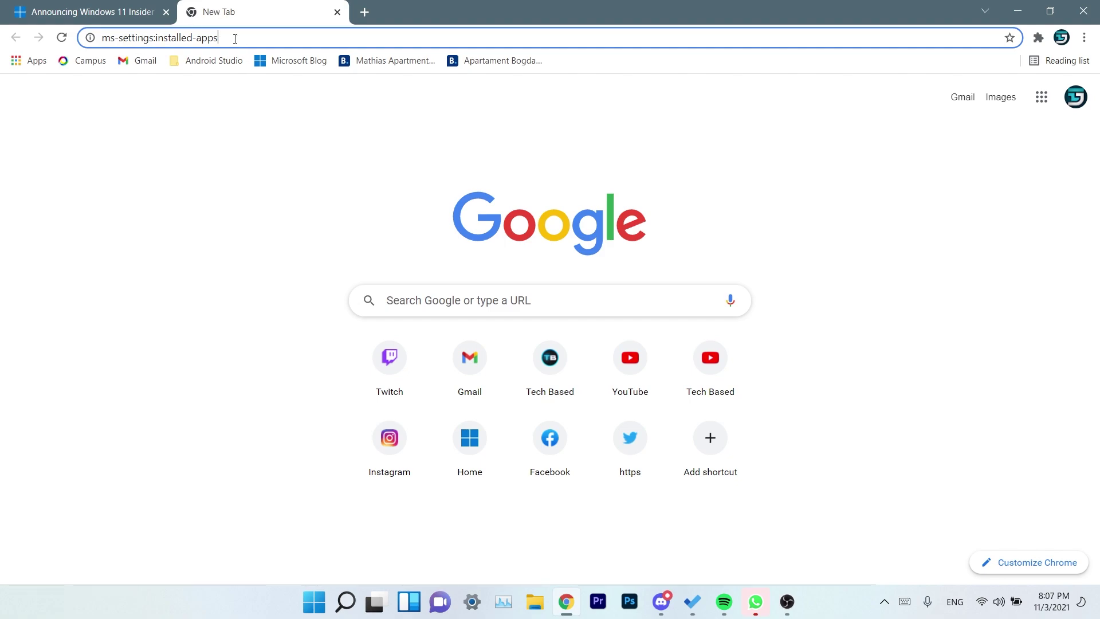
Submit the ms-settings:installed-apps link and allow it to open Settings
key("Return")
left_click(582, 135)
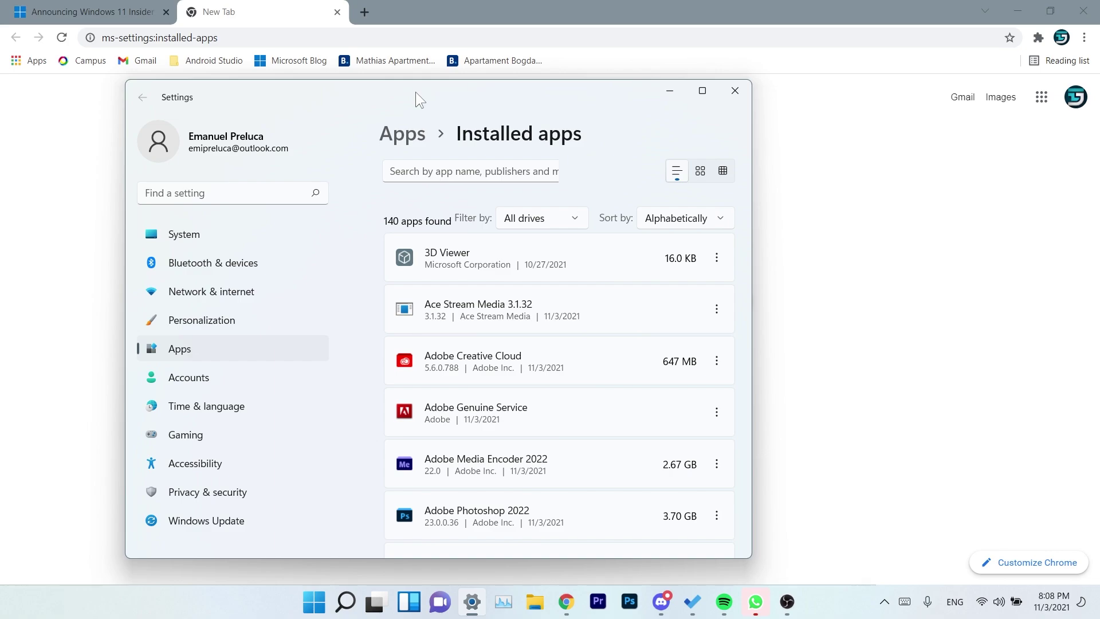
Minimize Chrome and sort the installed apps by size, small to large
key("super+Home")
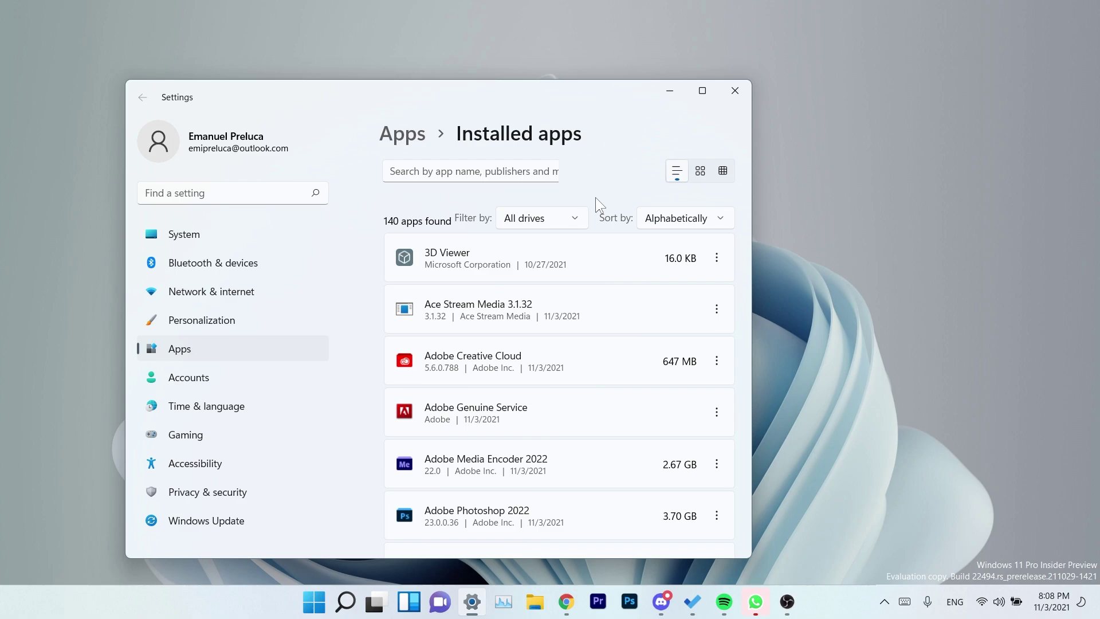
left_click(703, 211)
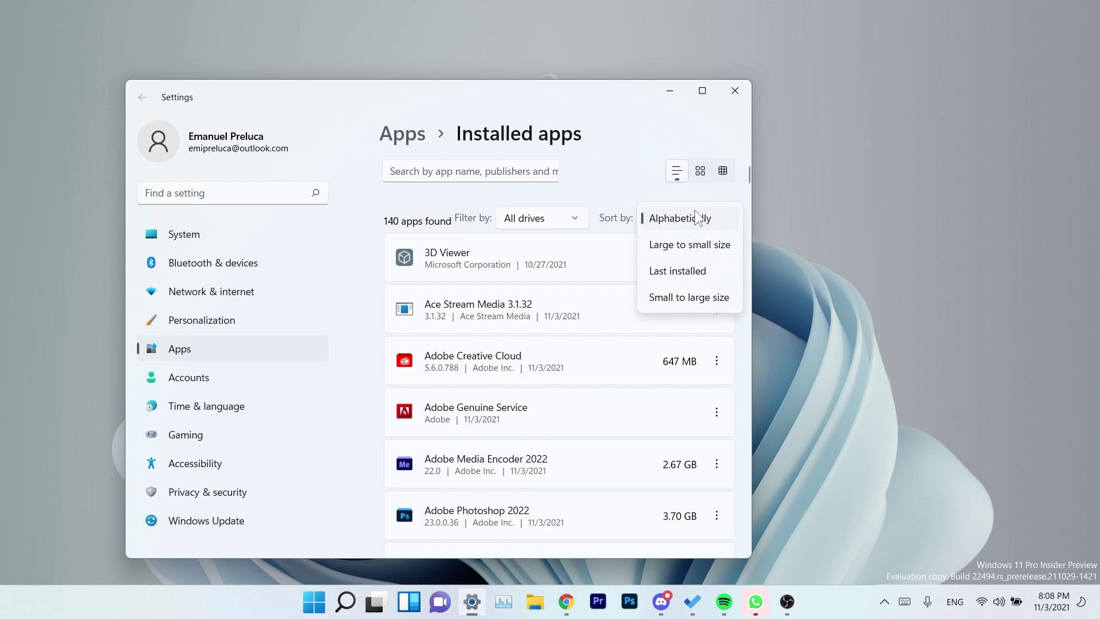
left_click(700, 298)
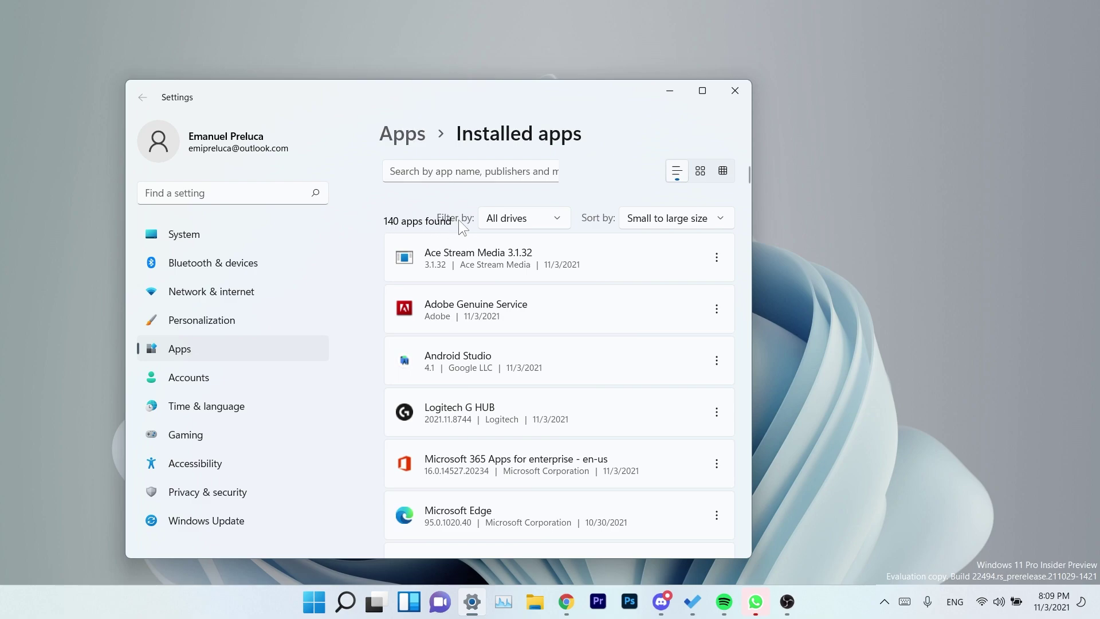
Scroll the app list, then widen and narrow the Settings window
scroll(713, 274, "down", 5)
scroll(696, 273, "up", 5)
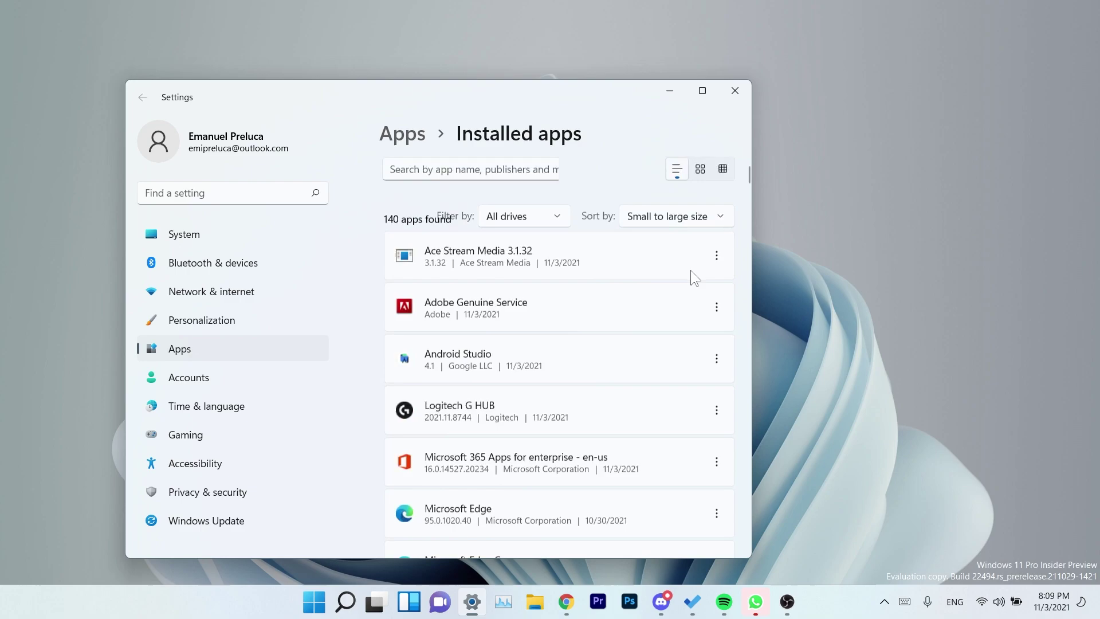
left_click_drag(768, 296, 855, 299)
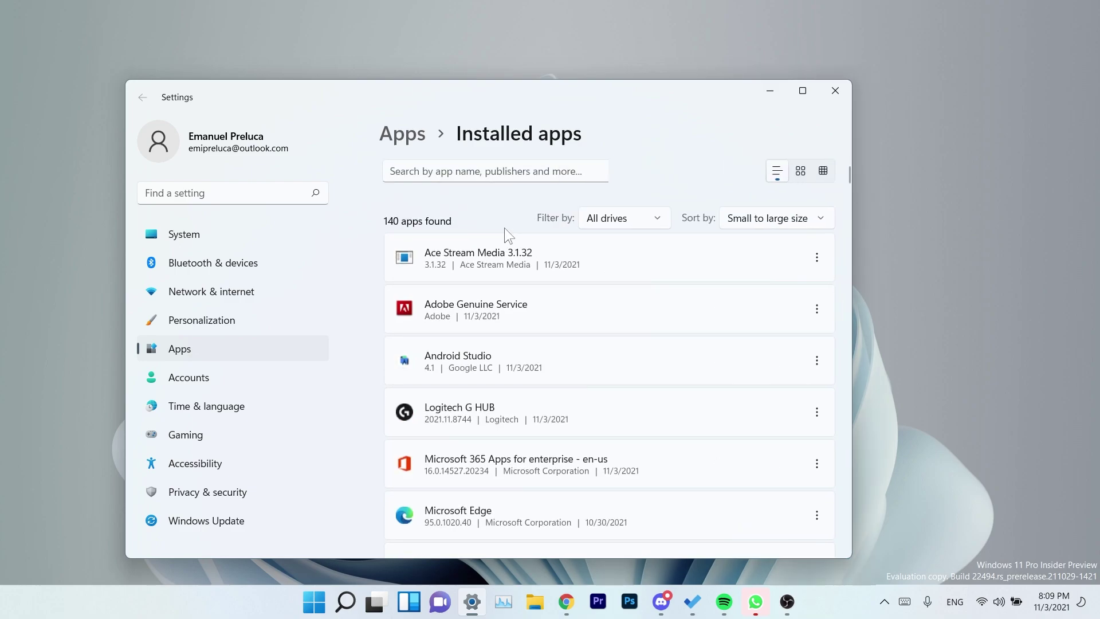
mouse_move(779, 306)
left_mouse_down()
mouse_move(731, 310)
mouse_move(790, 298)
left_mouse_up()
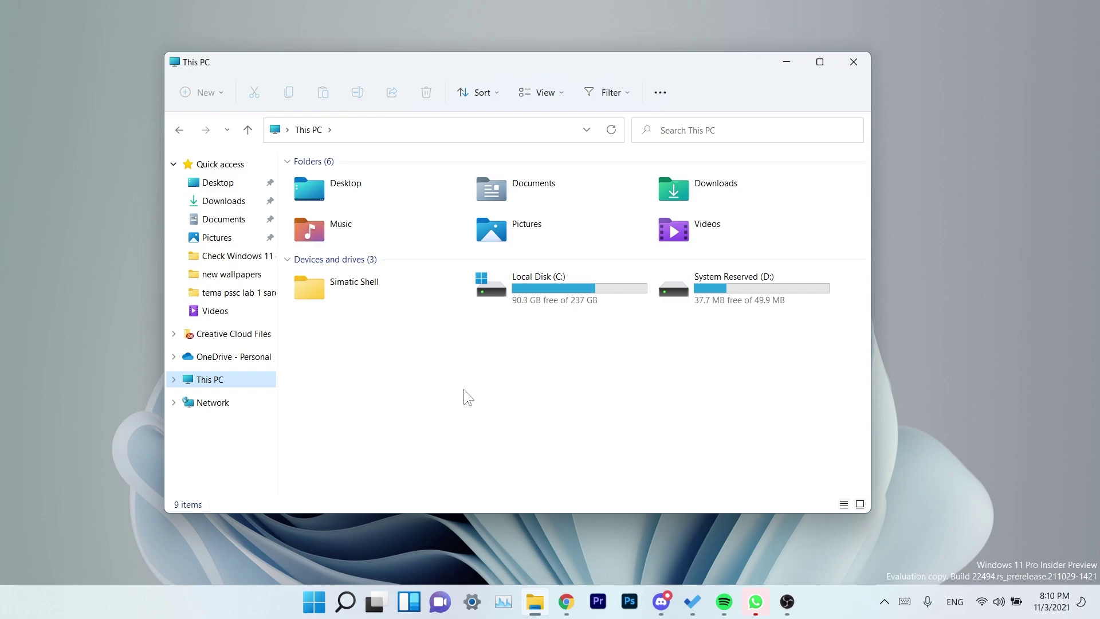
View This PC's context menu, open Local Disk (C:), and view its folder context menu
right_click(464, 390)
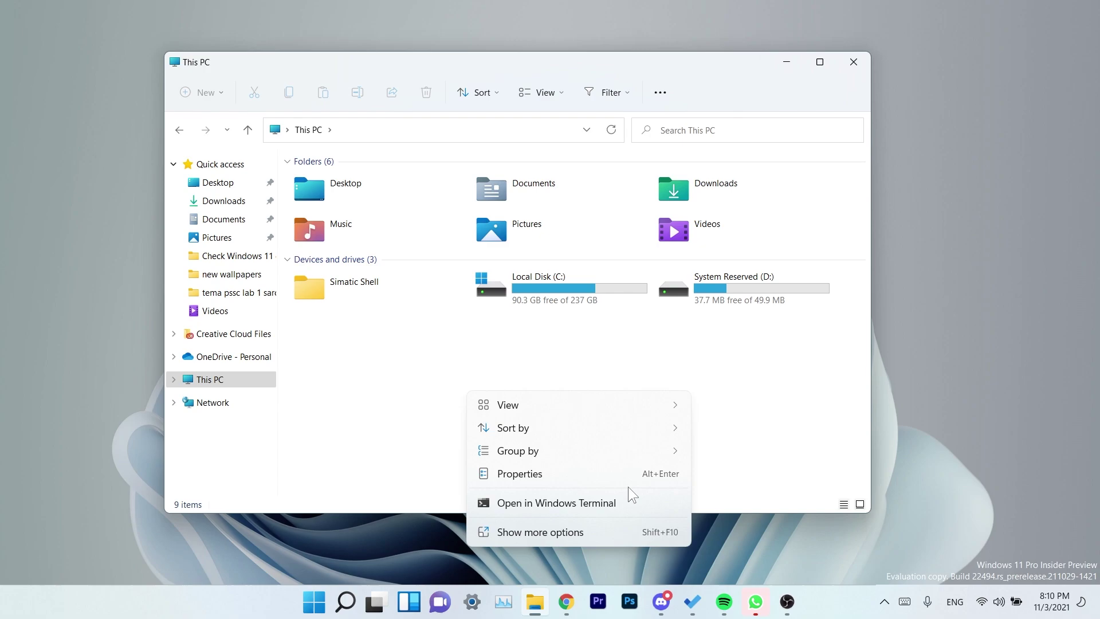
double_click(535, 301)
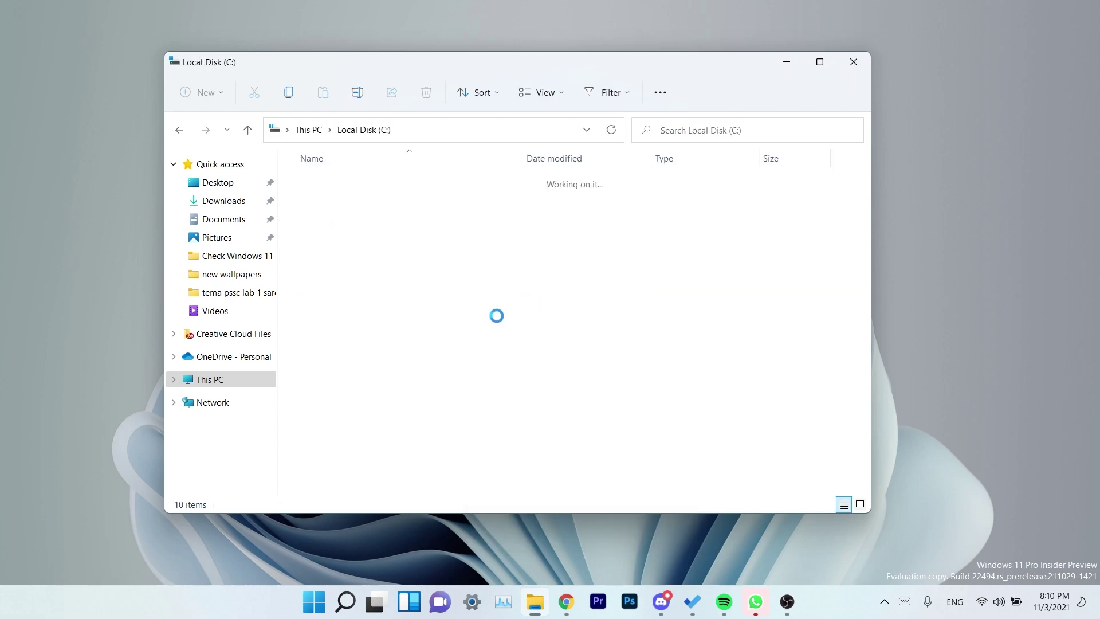
right_click(386, 335)
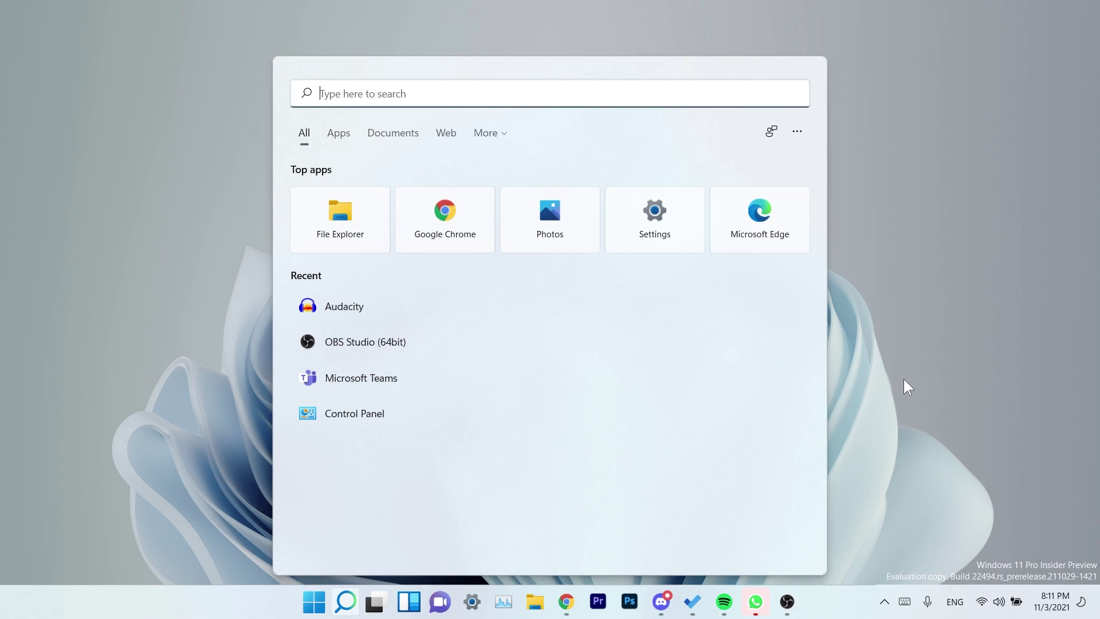
Show all open windows in Task View with Win+Tab
key("super+Tab")
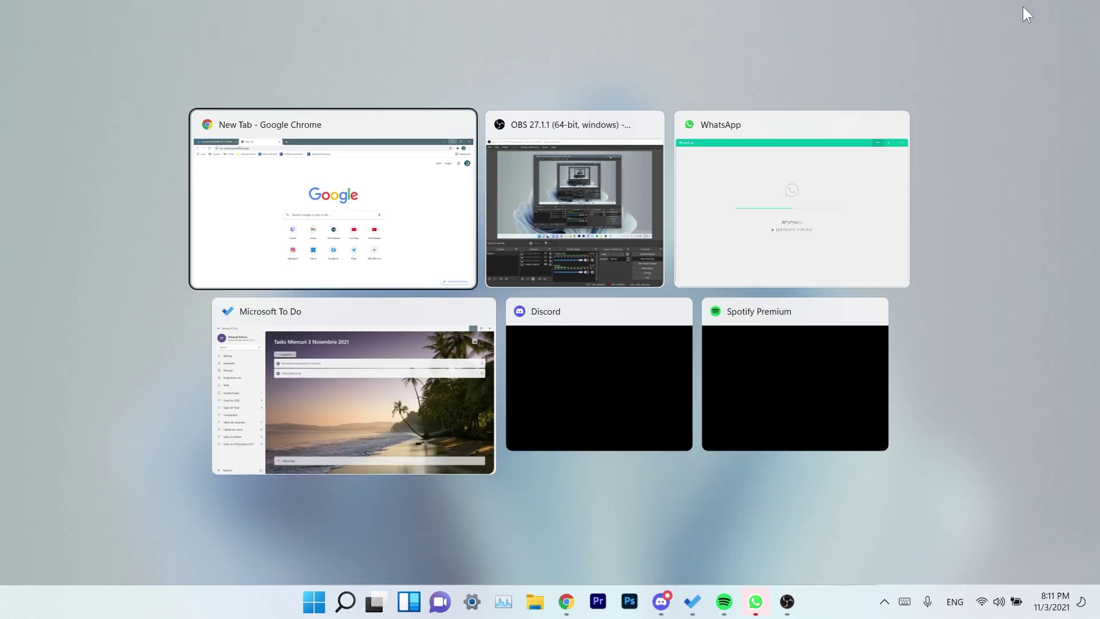